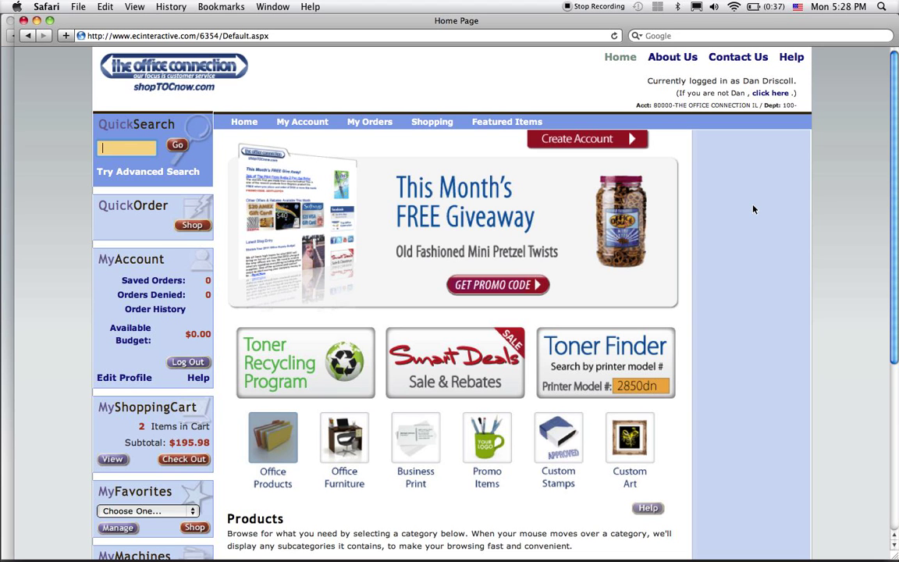
# Start a new MyFavorites list named 'Sample List' from the Manage lists page.
pyautogui.scroll(-3, 211, 265)
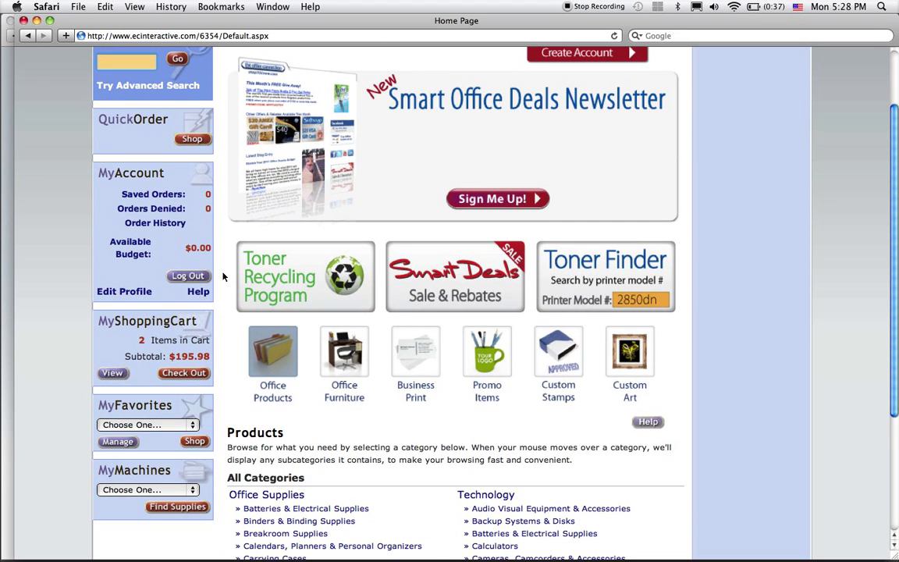
pyautogui.click(124, 441)
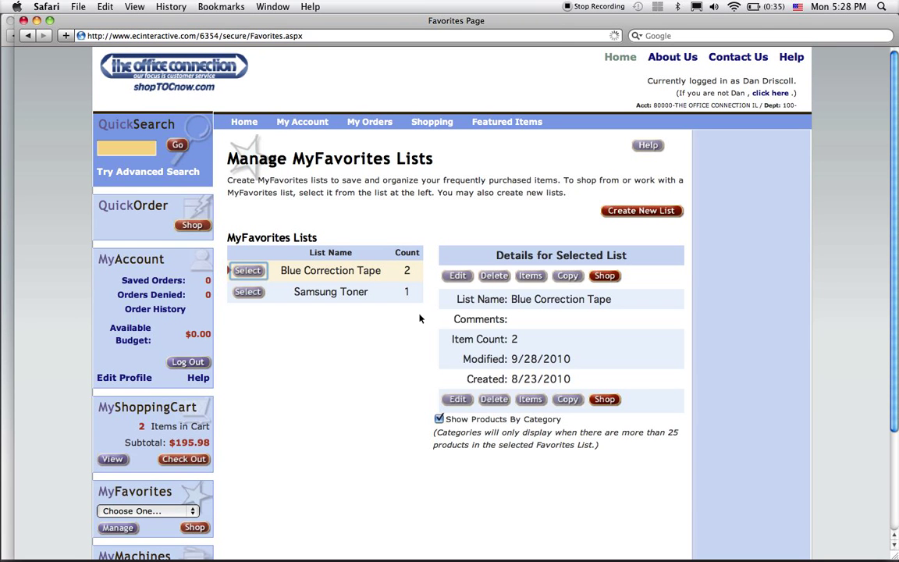
pyautogui.click(633, 212)
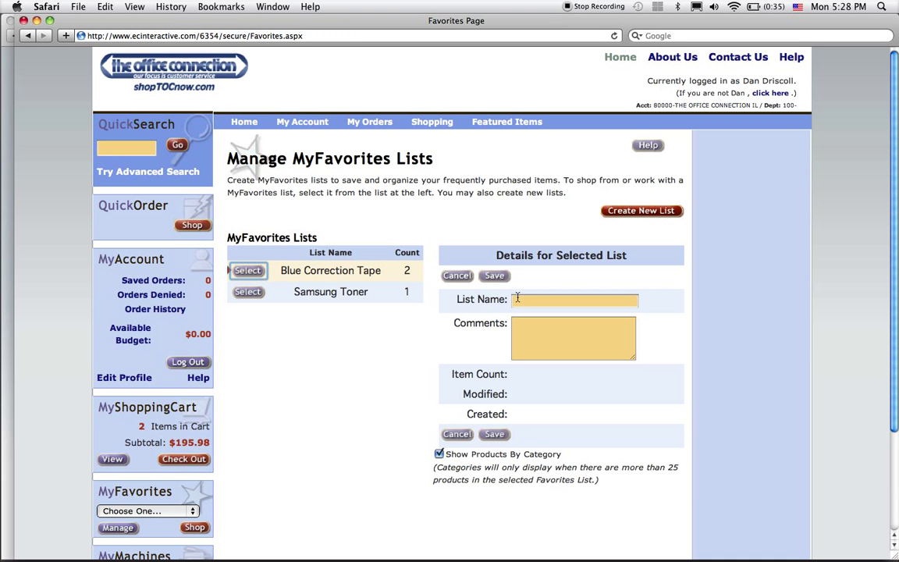
pyautogui.click(520, 300)
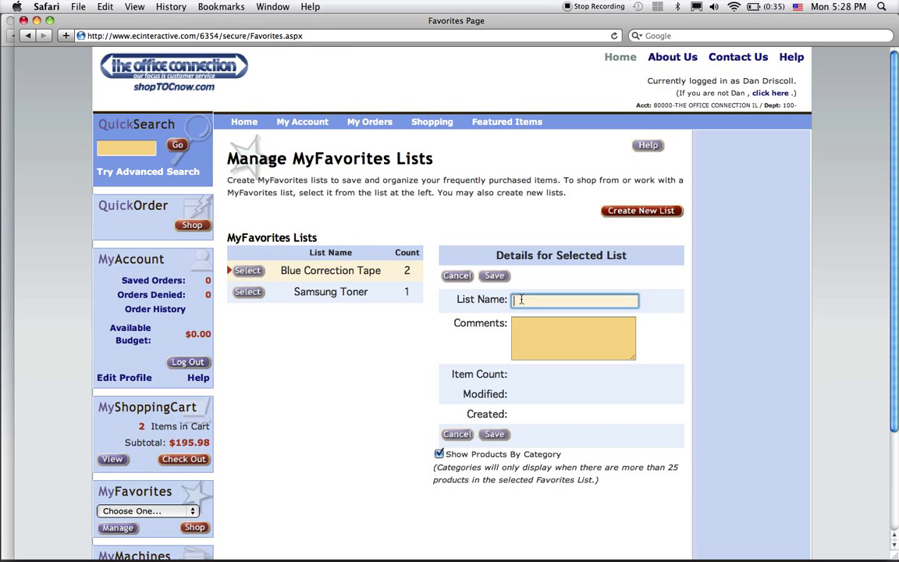
pyautogui.write('Sam')
pyautogui.write('ple List')
pyautogui.click(527, 324)
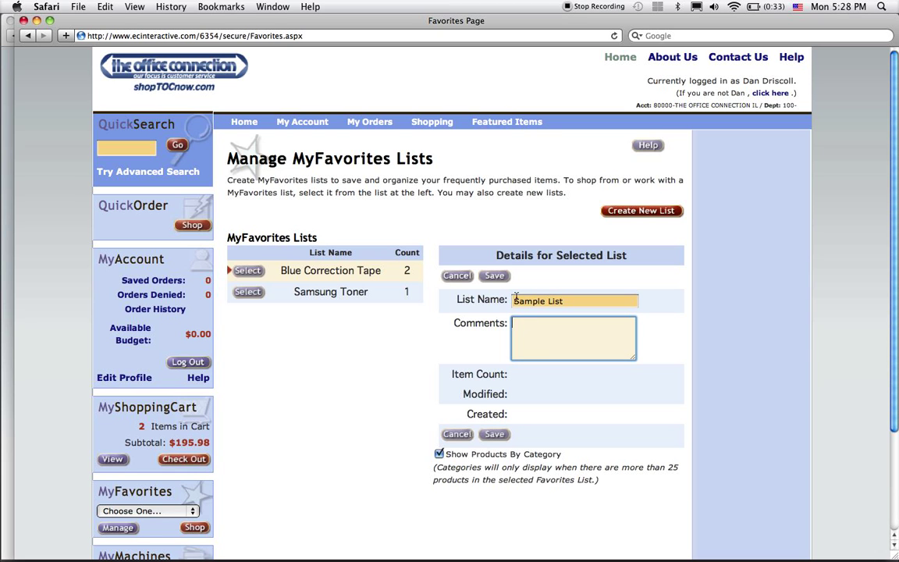
# Save Sample List, select it, and open its empty item list for editing.
pyautogui.click(493, 277)
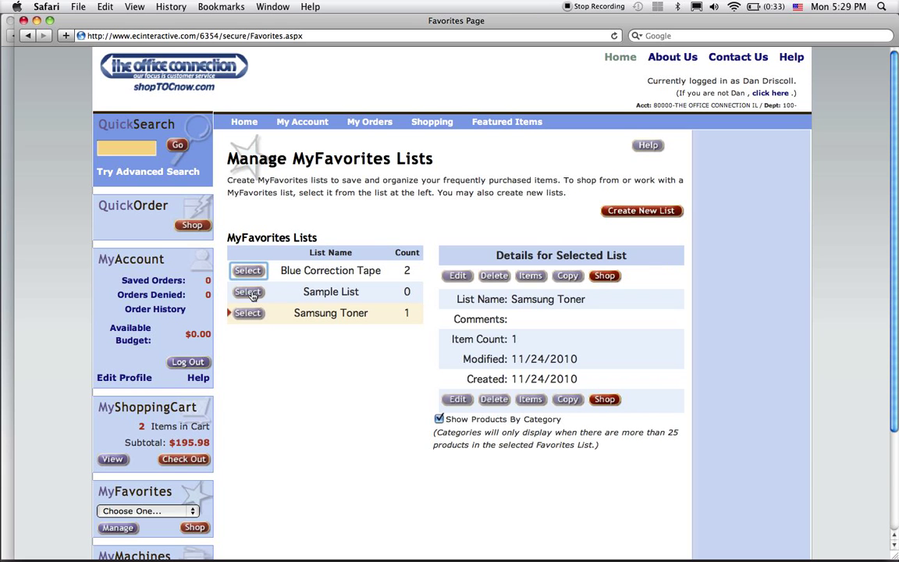
pyautogui.click(248, 292)
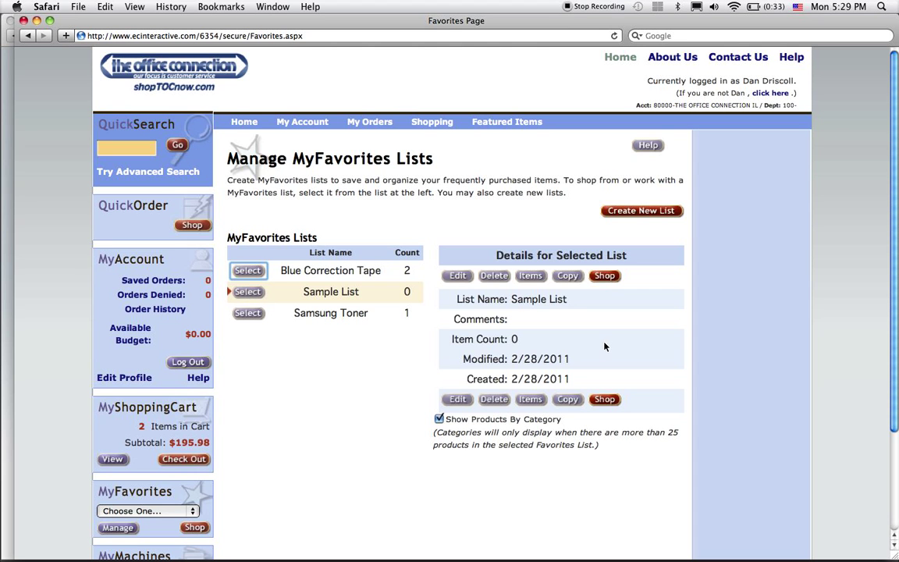
pyautogui.click(530, 276)
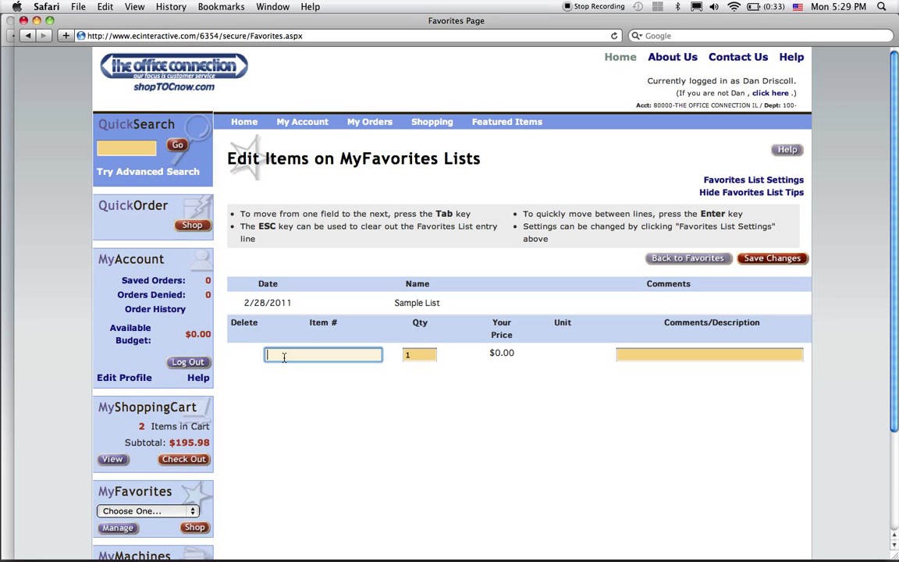
# Enter item numbers UNV21200, QUA46200, SAN33953 and can56566 into Sample List.
pyautogui.write('u')
pyautogui.write('nv2')
pyautogui.write('1200')
pyautogui.press('Return')
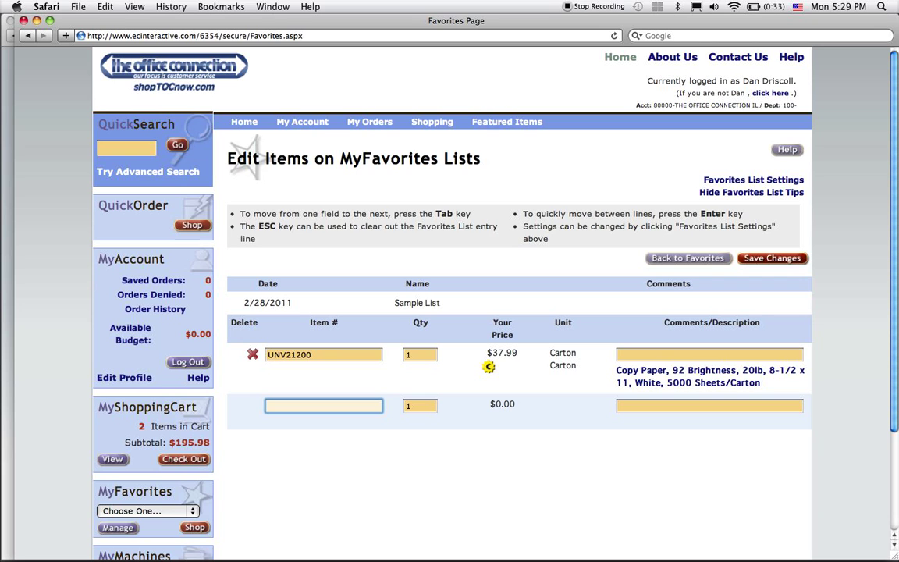
pyautogui.write('qua')
pyautogui.write('46')
pyautogui.write('200')
pyautogui.press('Return')
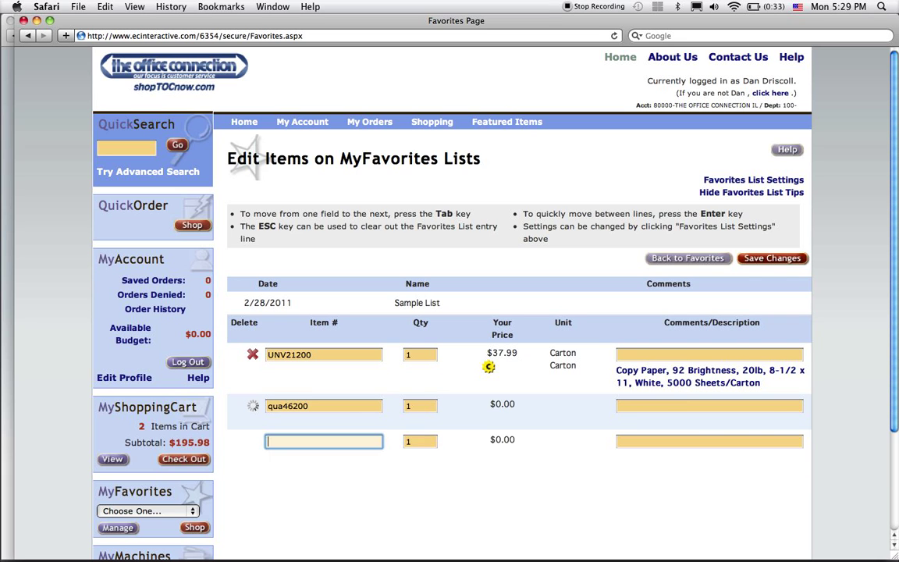
pyautogui.write('s')
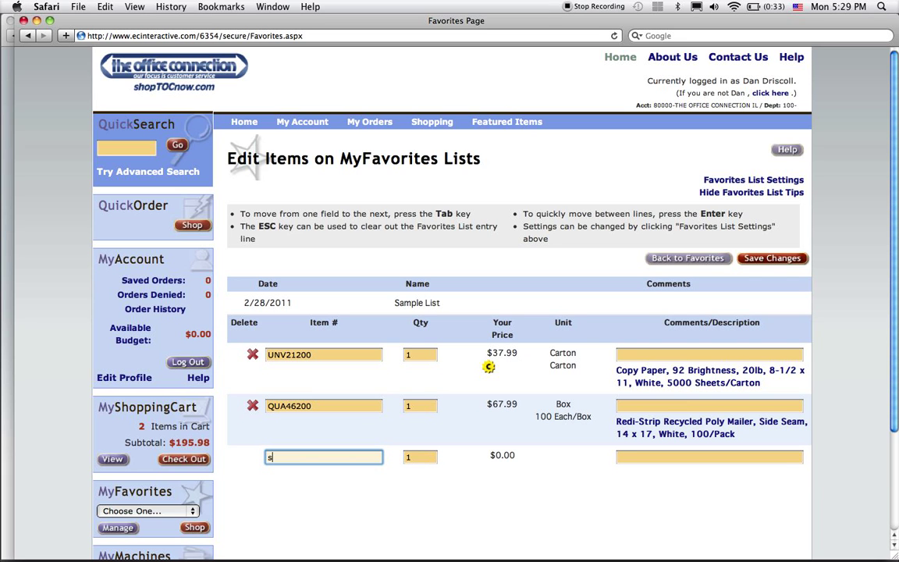
pyautogui.write('an33')
pyautogui.write('953')
pyautogui.press('Return')
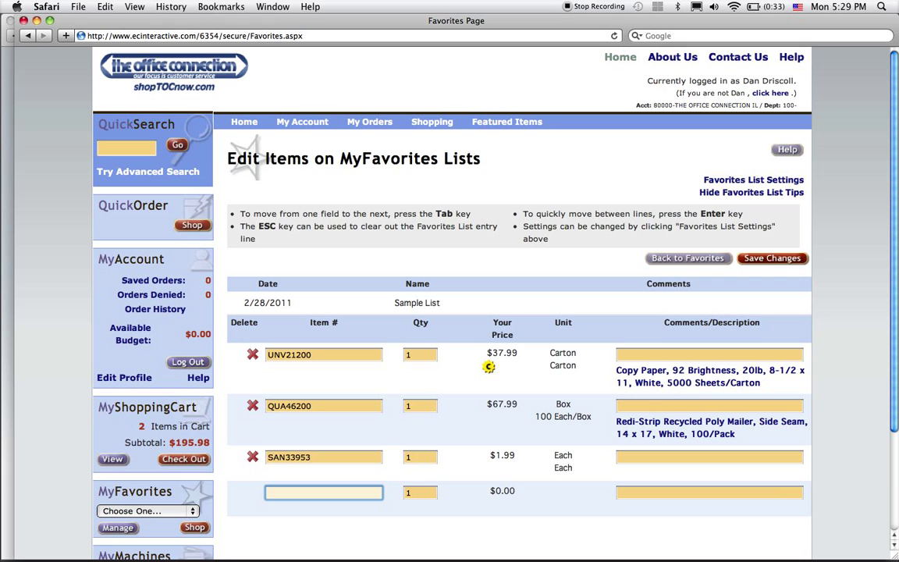
pyautogui.write('can')
pyautogui.write('56566')
pyautogui.press('Return')
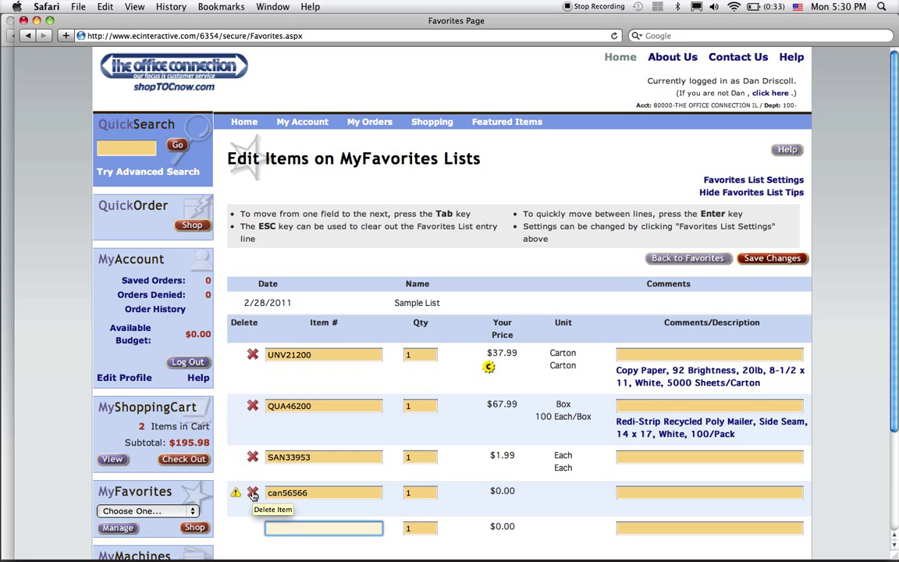
# Delete the unrecognized can56566 entry and save Sample List's changes.
pyautogui.click(252, 493)
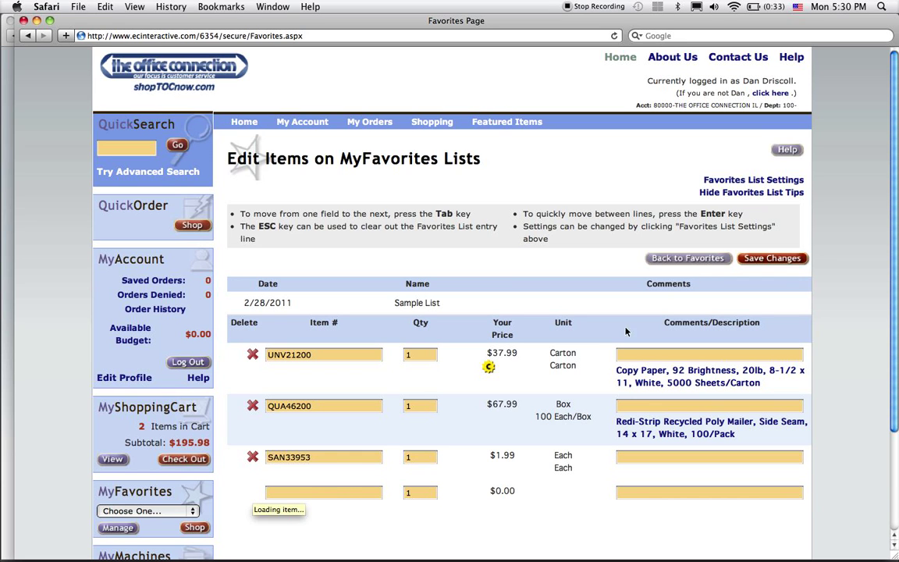
pyautogui.click(765, 259)
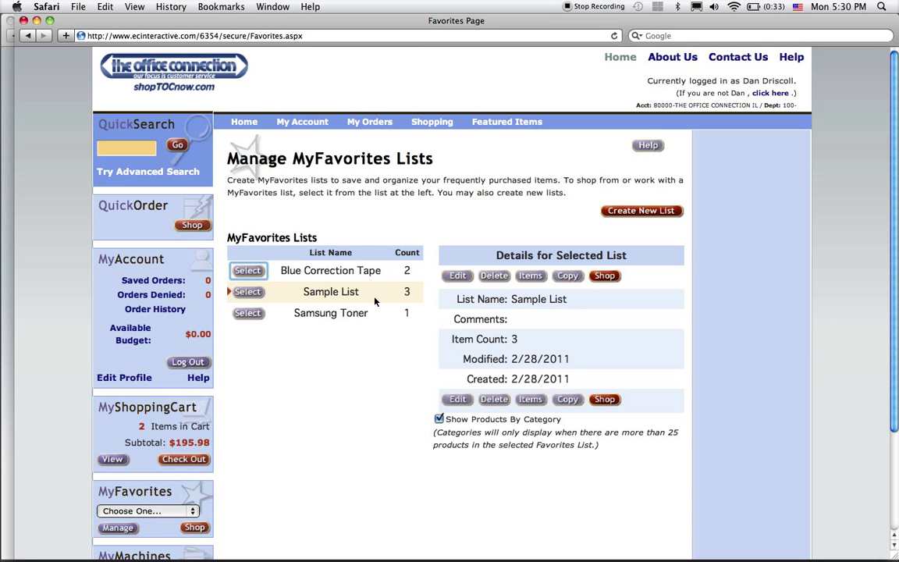
# From the home page, choose Sample List in the MyFavorites dropdown and shop from it.
pyautogui.click(244, 125)
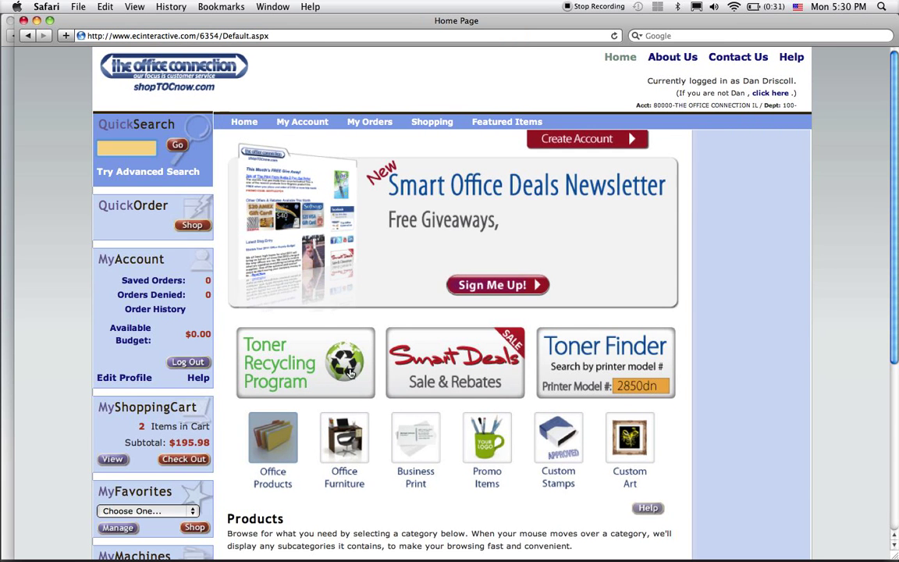
pyautogui.scroll(-5, 330, 279)
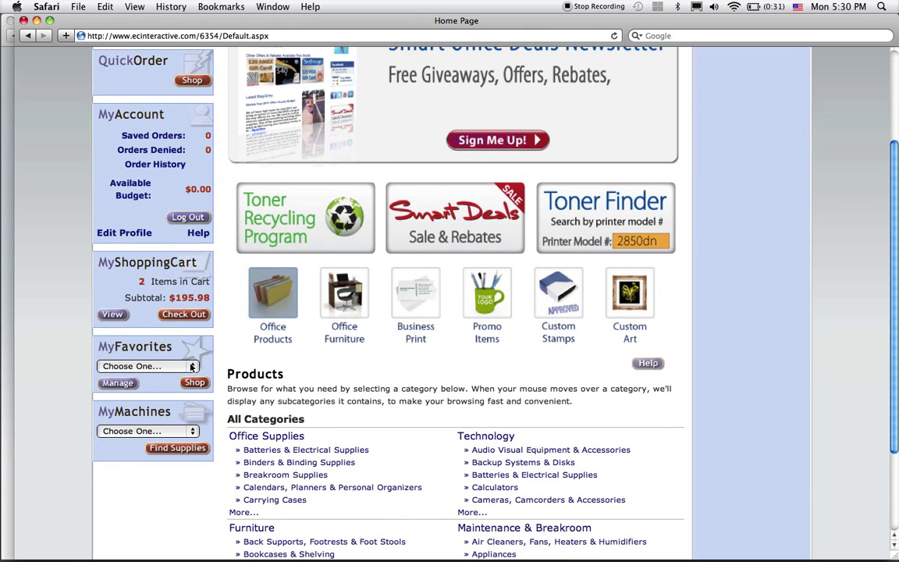
pyautogui.click(192, 367)
pyautogui.click(194, 369)
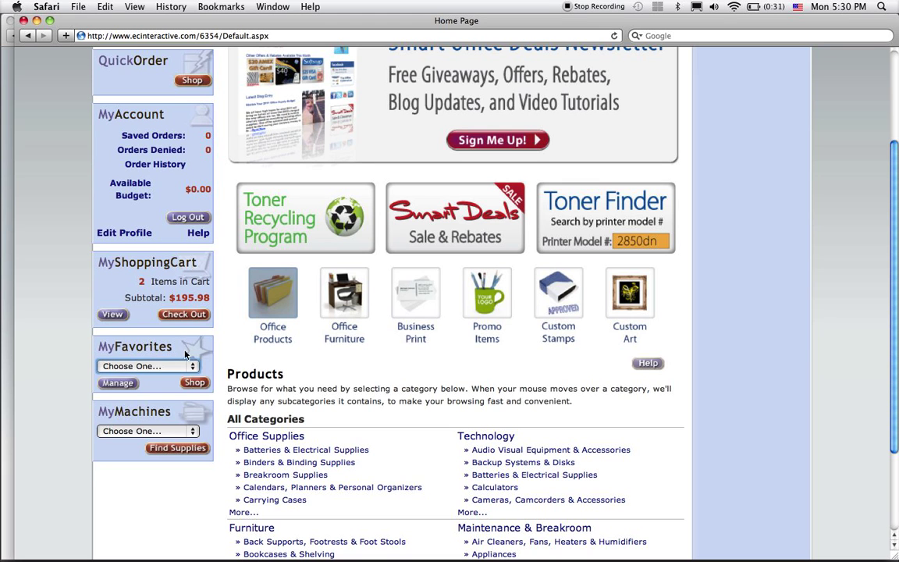
pyautogui.click(193, 368)
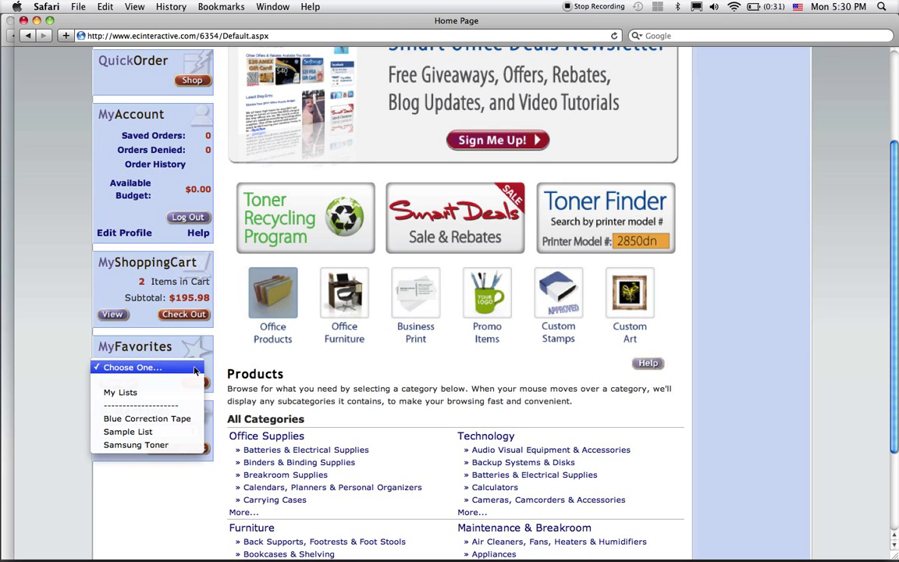
pyautogui.click(144, 434)
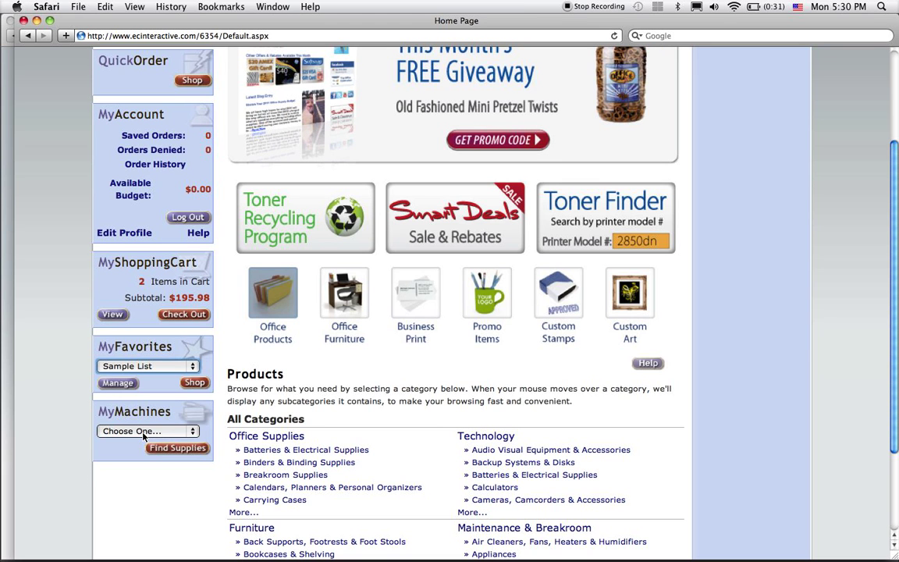
pyautogui.click(194, 383)
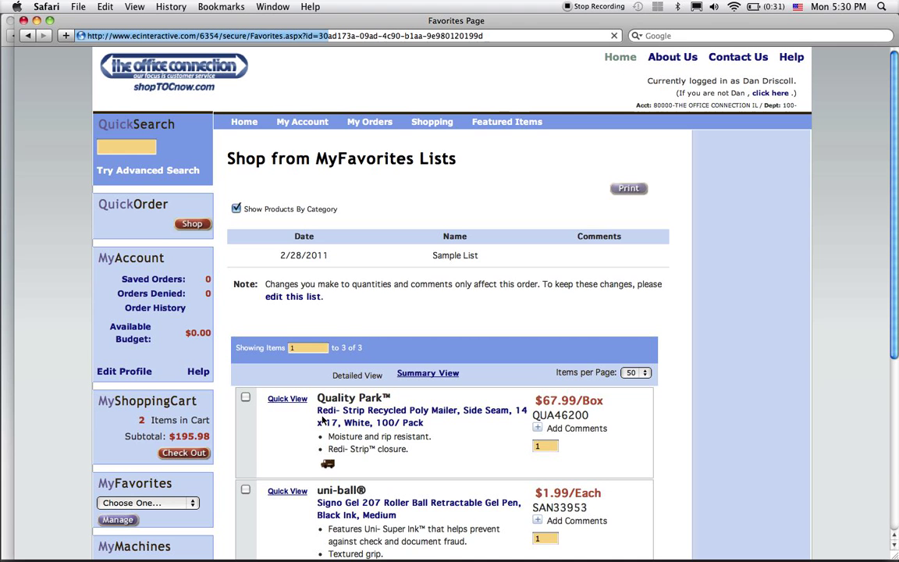
# Tick the Quality Park poly mailer and Universal copy paper for purchase.
pyautogui.scroll(-2, 375, 361)
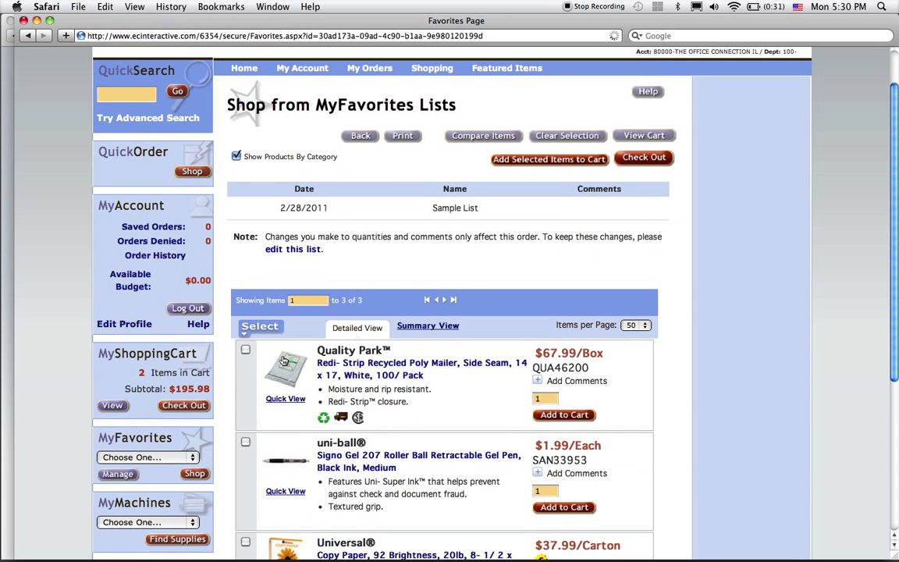
pyautogui.click(245, 348)
pyautogui.scroll(-2, 277, 376)
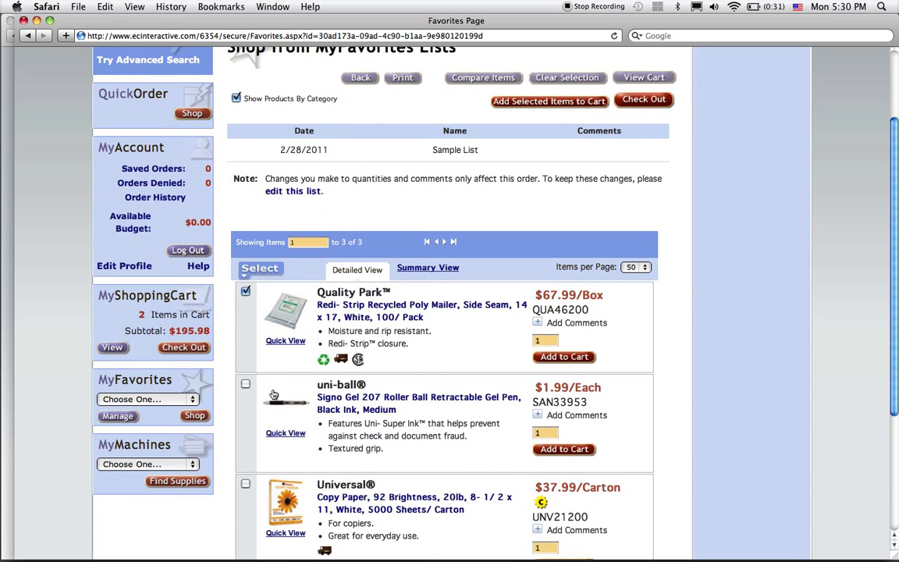
pyautogui.click(245, 482)
pyautogui.scroll(-1, 469, 468)
pyautogui.scroll(-1, 508, 484)
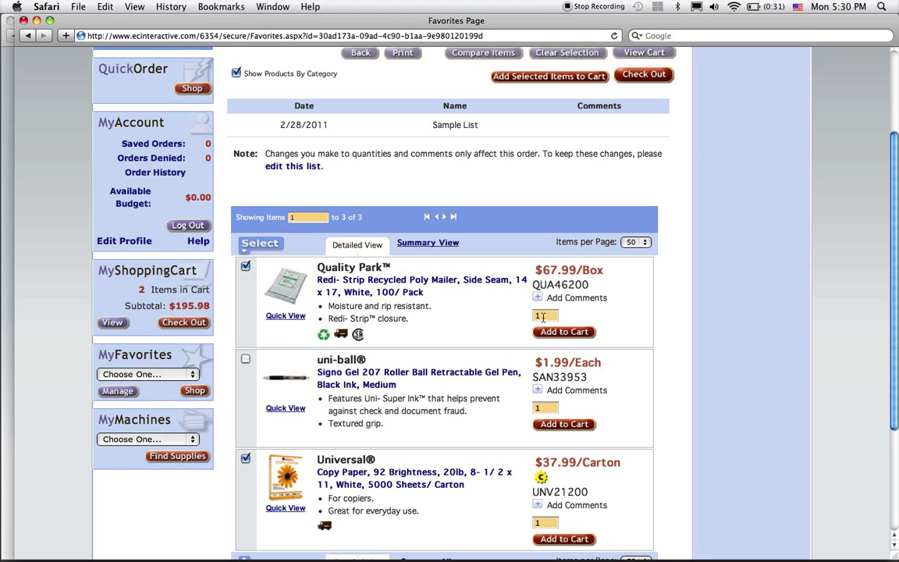
# Set the mailer quantity to 2 and the copy paper quantity to 10.
pyautogui.click(540, 315)
pyautogui.write('2')
pyautogui.scroll(-2, 538, 351)
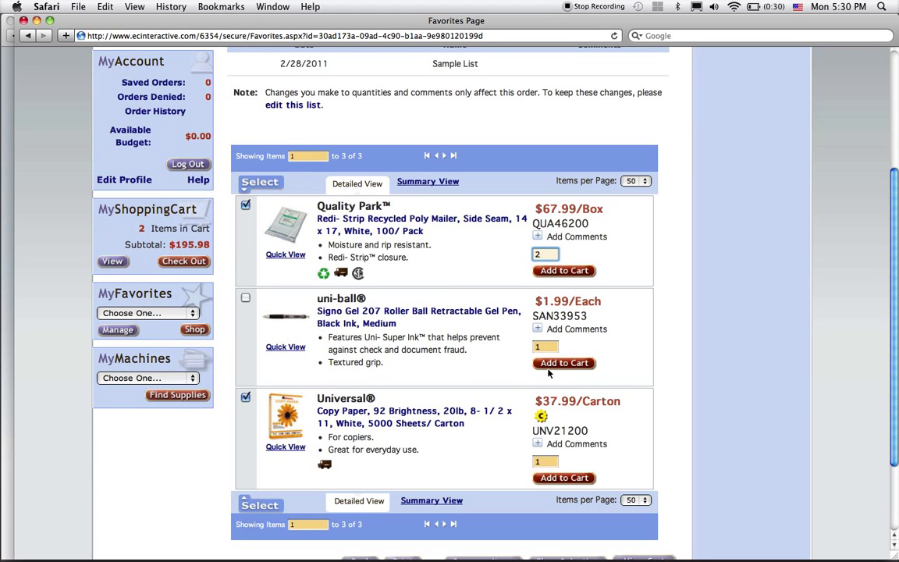
pyautogui.click(538, 462)
pyautogui.write('0')
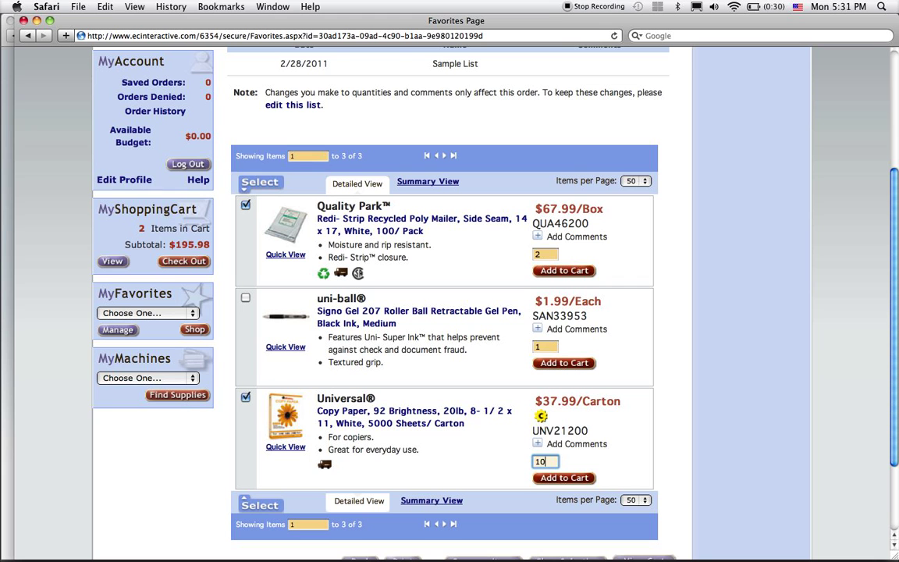
pyautogui.scroll(-2, 623, 483)
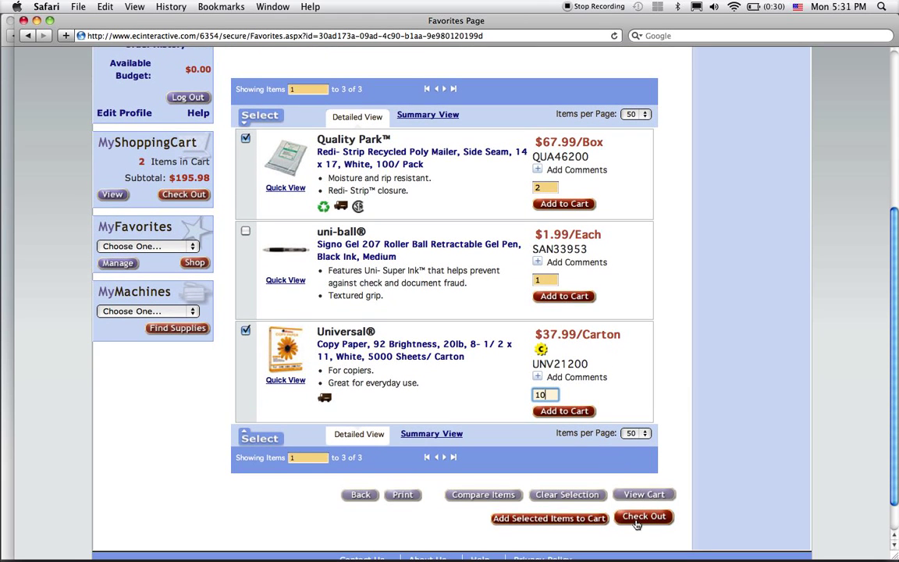
# Check out the mailers and paper, review the 4-item $711.86 order, then go back.
pyautogui.click(636, 517)
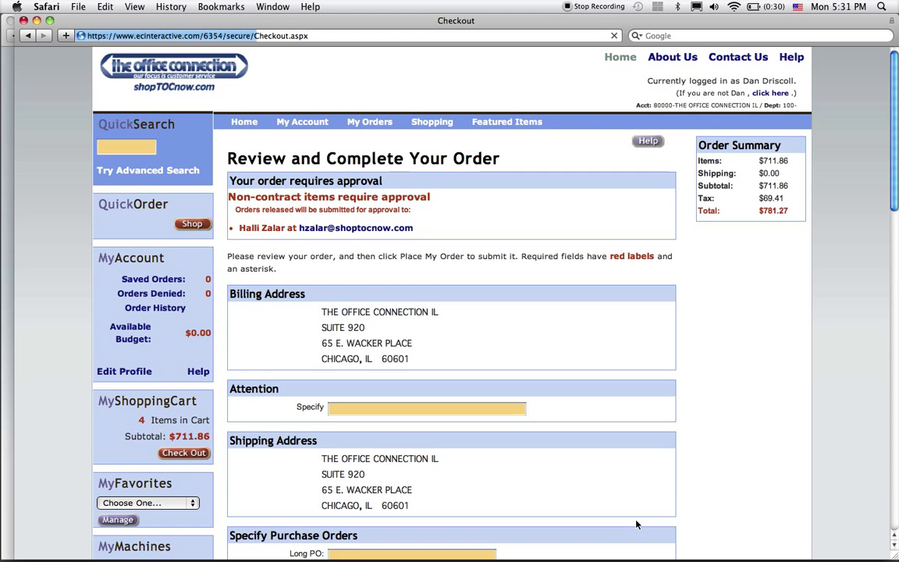
pyautogui.scroll(-2, 477, 388)
pyautogui.scroll(-5, 472, 376)
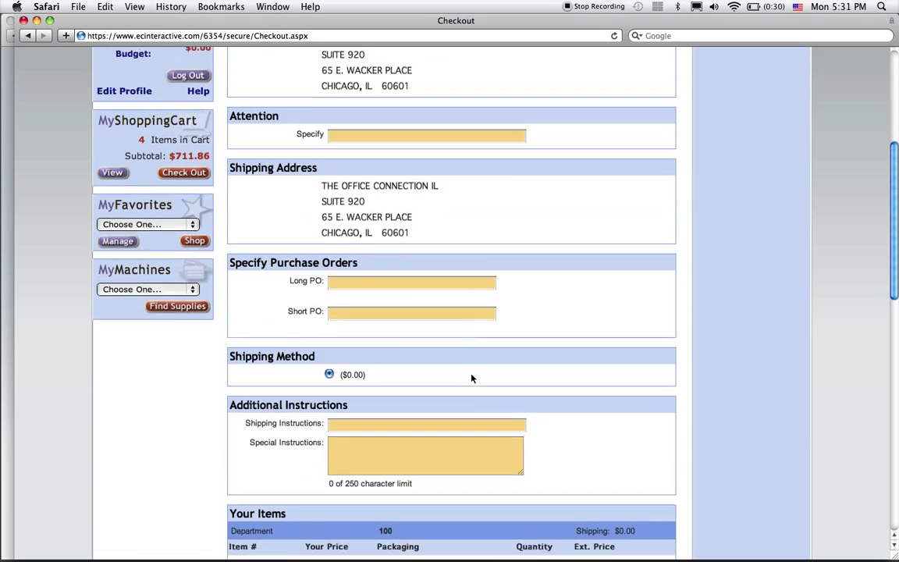
pyautogui.scroll(-5, 471, 376)
pyautogui.scroll(-4, 471, 376)
pyautogui.scroll(-5, 472, 378)
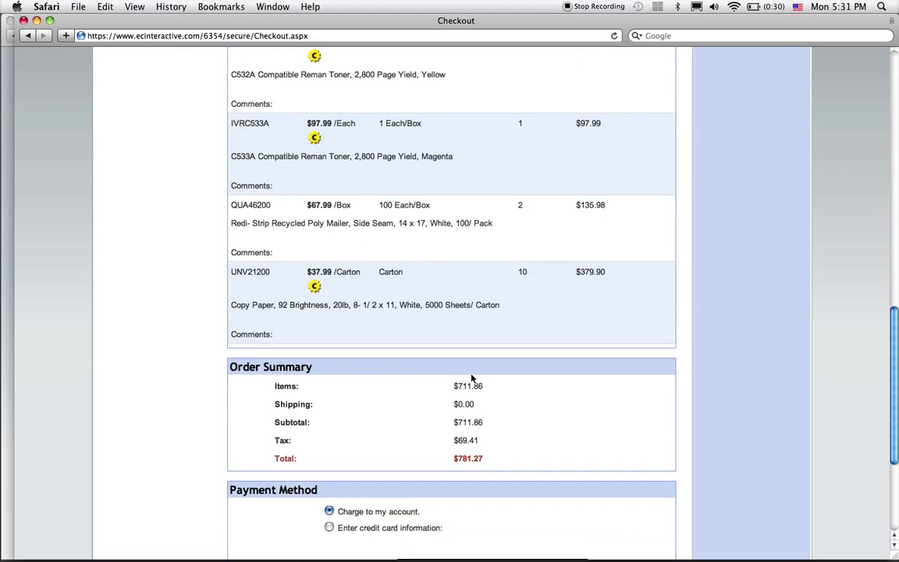
pyautogui.scroll(10, 472, 378)
pyautogui.scroll(10, 471, 377)
pyautogui.scroll(3, 471, 378)
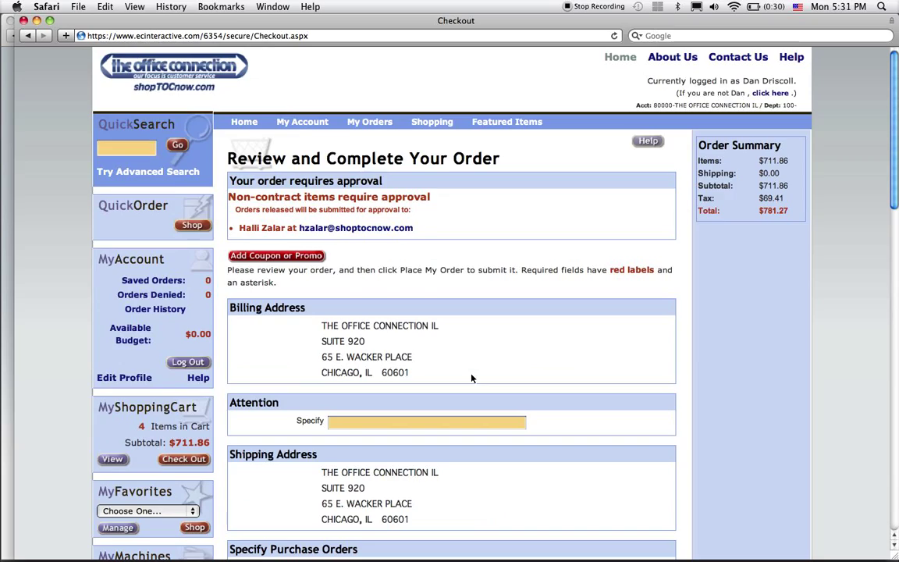
pyautogui.click(206, 183)
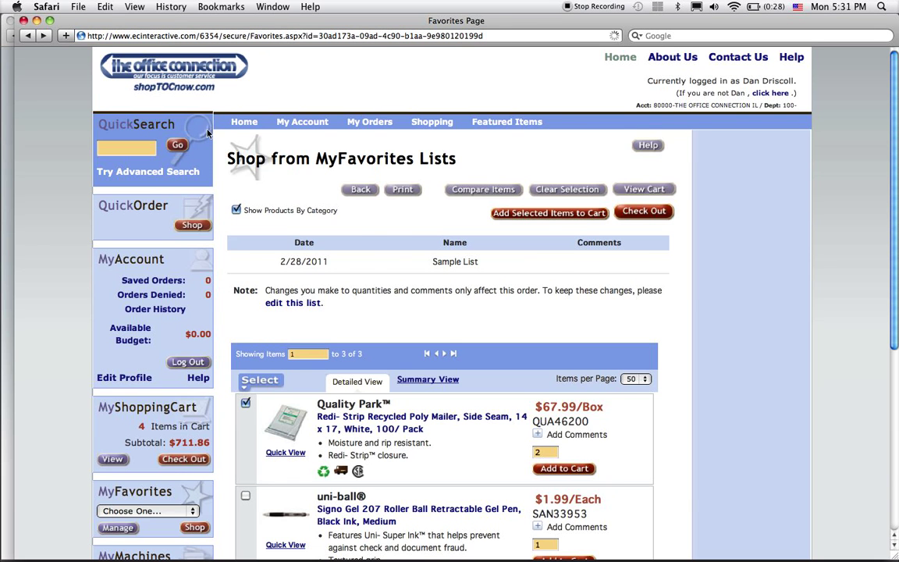
# Quick-search 'paper' from the home page and tick the Hammermill Tidal MP Copy Paper result.
pyautogui.click(242, 125)
pyautogui.scroll(-5, 242, 125)
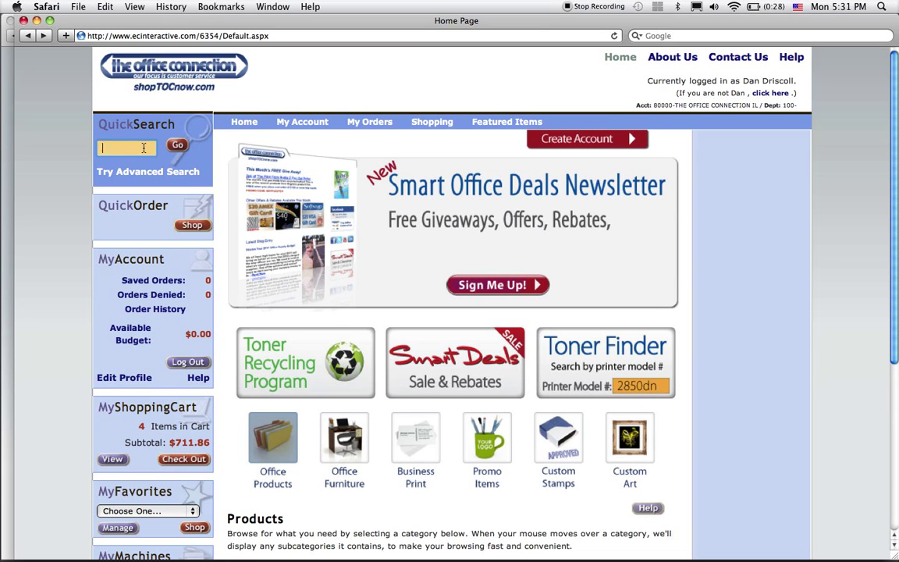
pyautogui.write('paper')
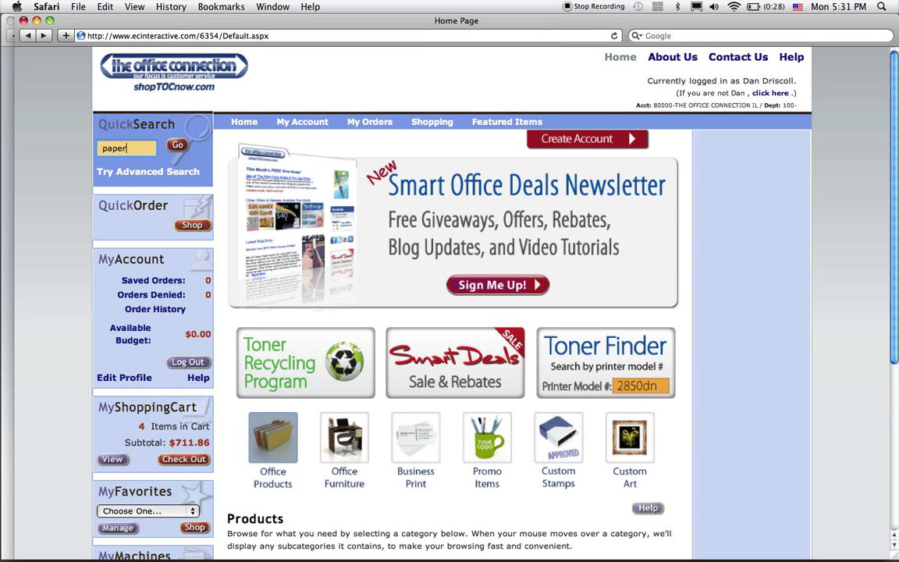
pyautogui.press('Return')
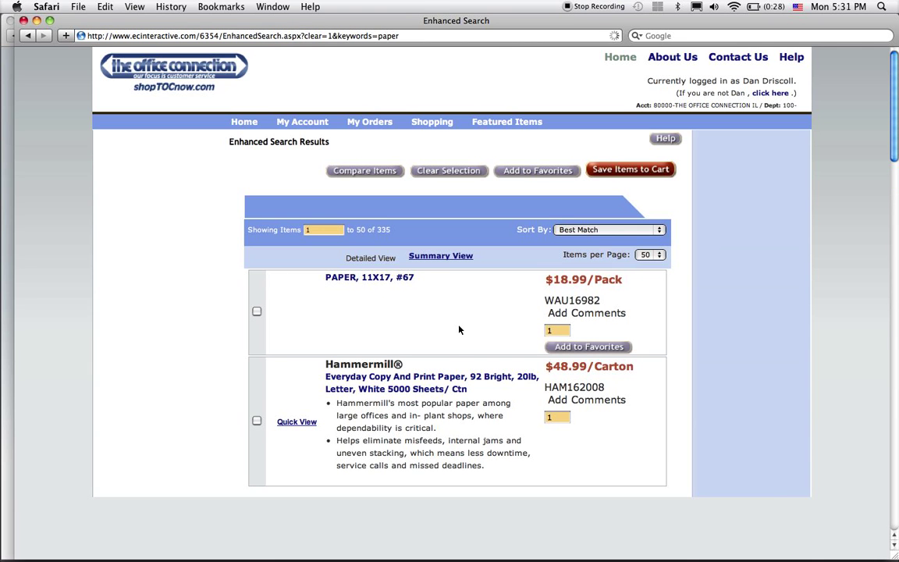
pyautogui.scroll(-4, 459, 330)
pyautogui.scroll(-5, 459, 329)
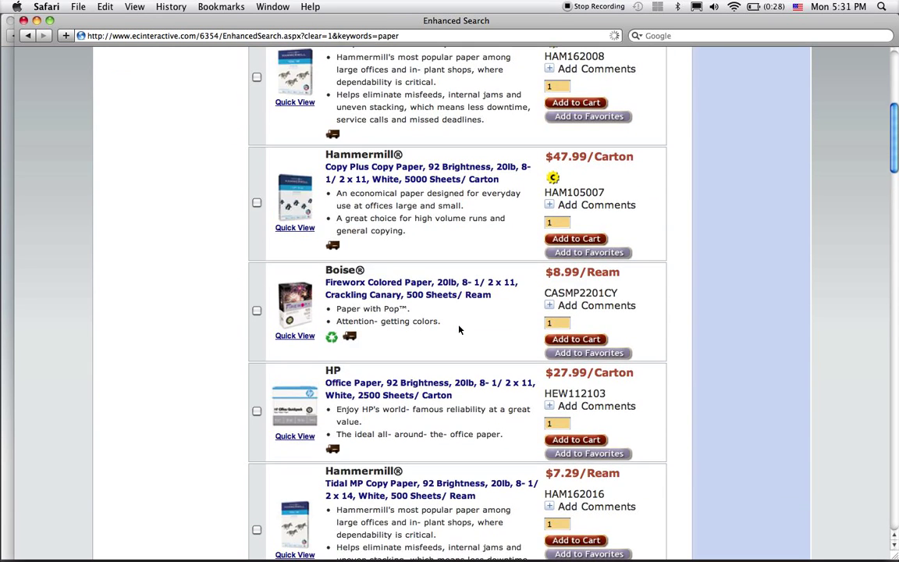
pyautogui.scroll(-4, 459, 330)
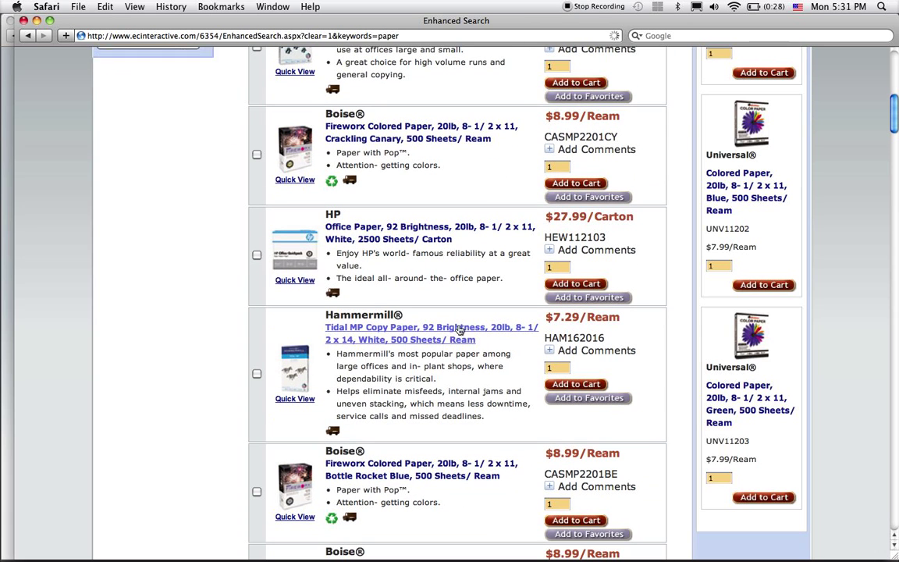
pyautogui.click(257, 374)
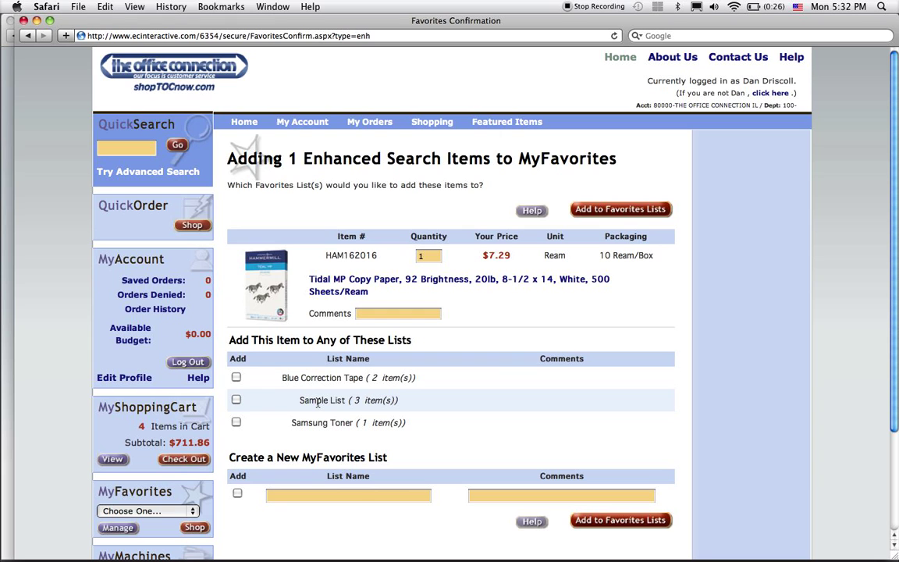
# Add the Hammermill HAM162016 copy paper to Sample List.
pyautogui.click(237, 400)
pyautogui.click(618, 520)
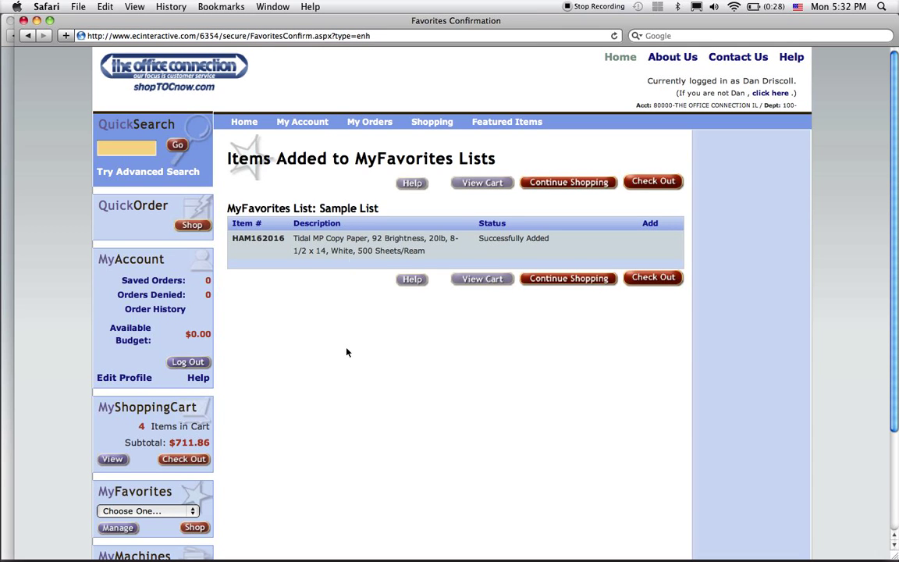
# Choose Sample List in the sidebar MyFavorites dropdown and shop its 4 items.
pyautogui.scroll(-2, 347, 351)
pyautogui.click(173, 462)
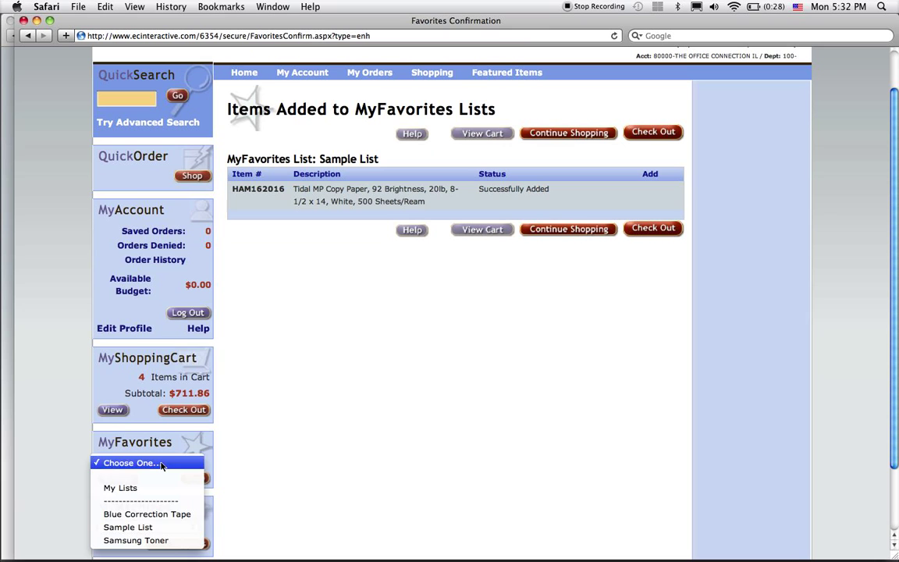
pyautogui.click(144, 526)
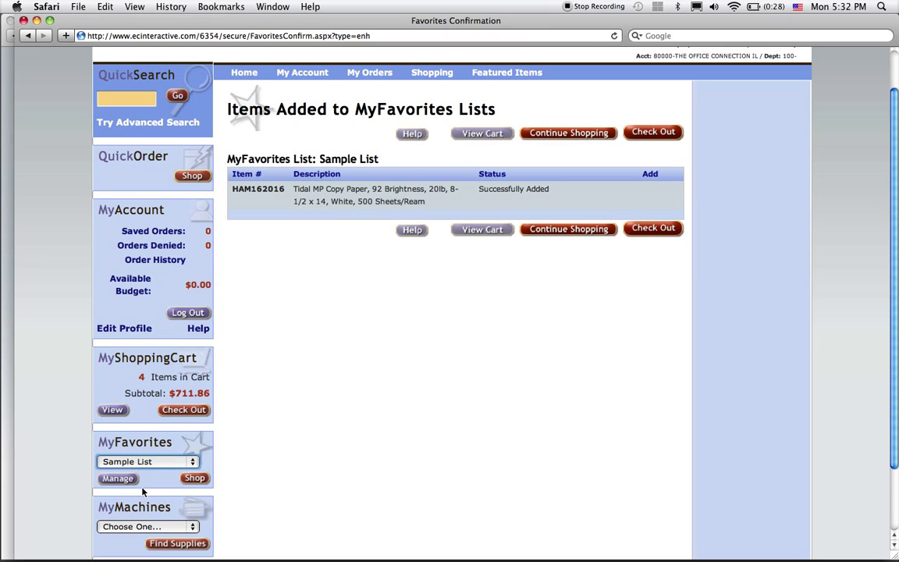
pyautogui.click(194, 478)
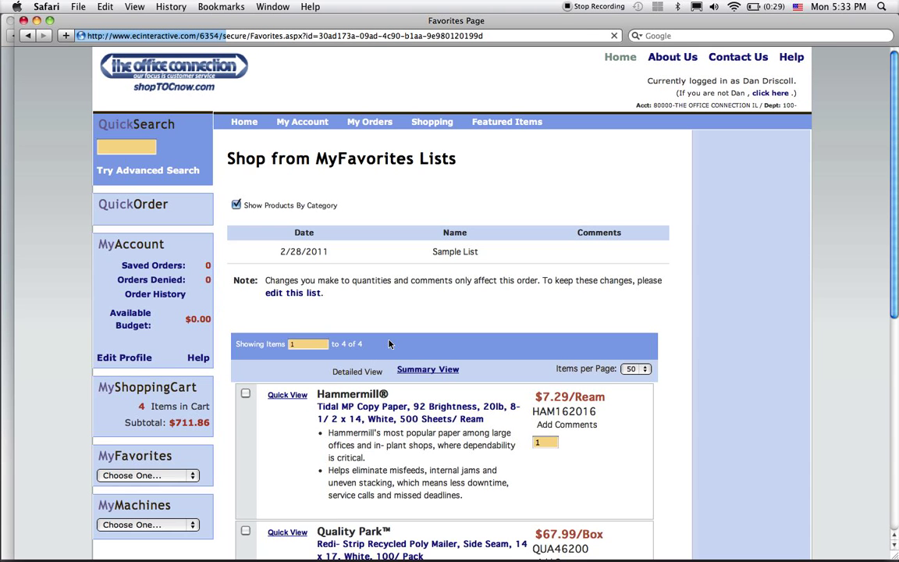
# Scroll through Sample List to confirm Hammermill, Quality Park, uni-ball and Tidal MP Copy Paper, then return to top.
pyautogui.scroll(-5, 389, 344)
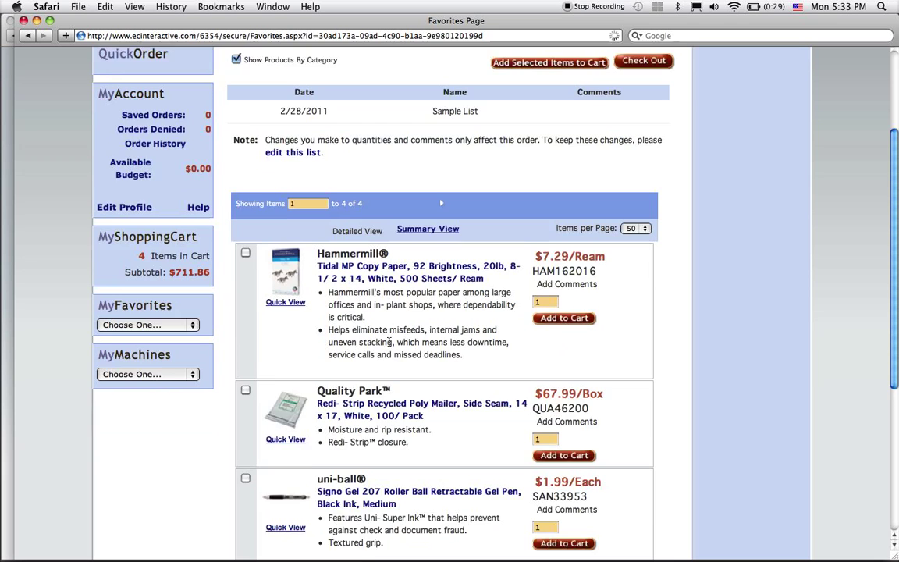
pyautogui.scroll(-4, 390, 344)
pyautogui.scroll(-1, 389, 344)
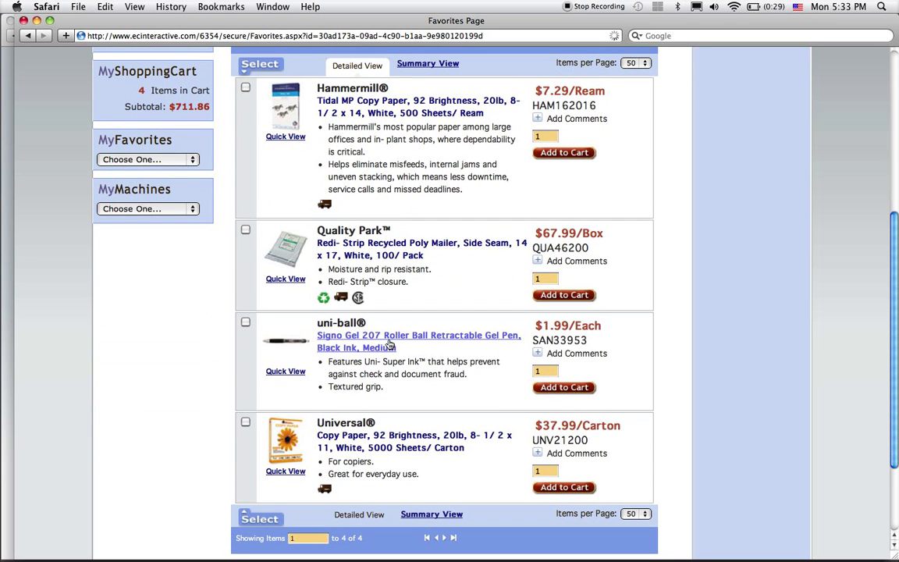
pyautogui.scroll(1, 389, 344)
pyautogui.scroll(5, 389, 344)
pyautogui.scroll(1, 390, 344)
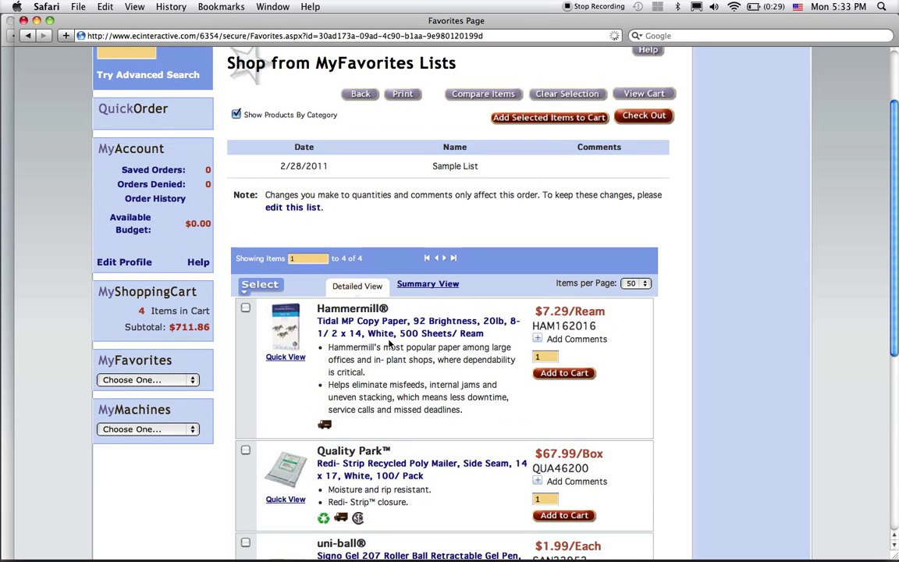
pyautogui.scroll(1, 390, 344)
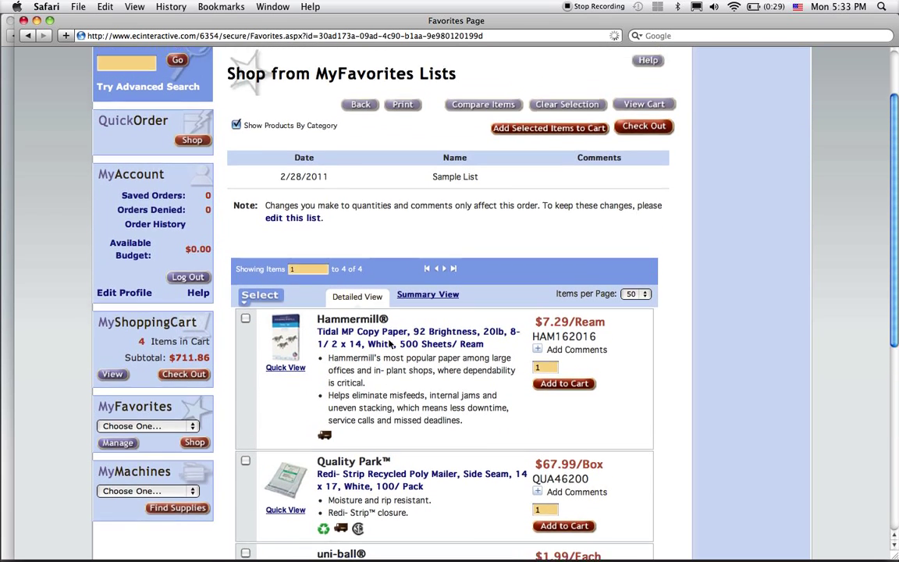